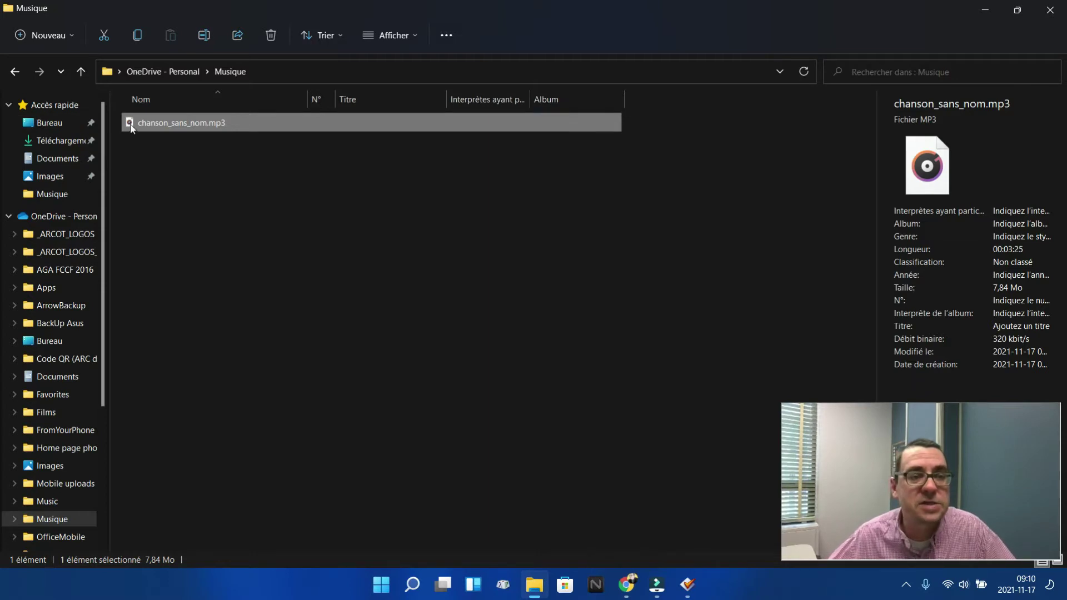
- Switch to Mp3tag, examine the tag fields of chanson_sans_nom.mp3, and minimize the window
click(687, 584)
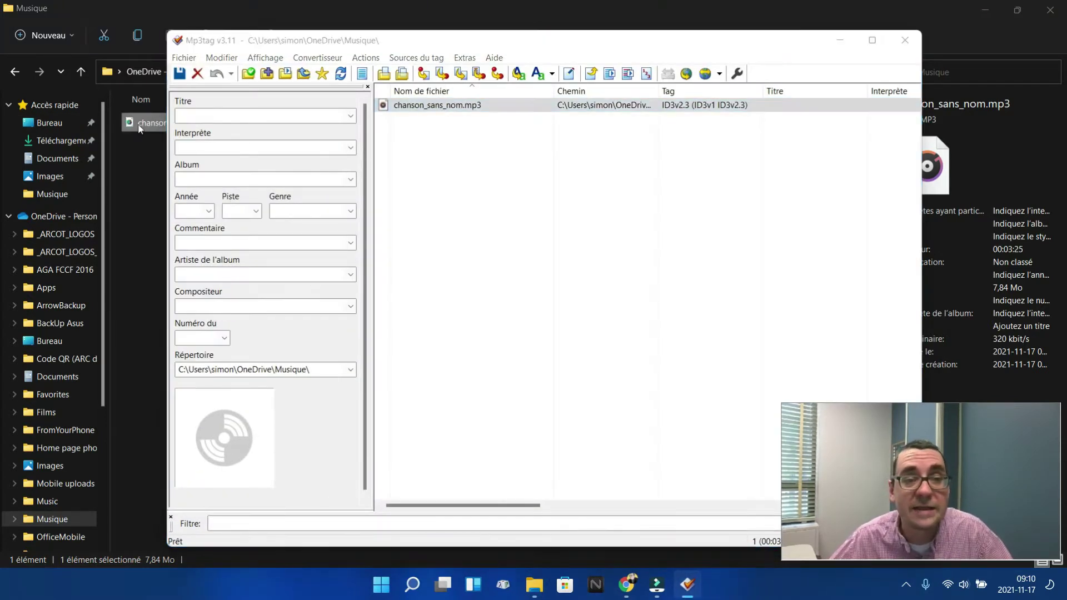
click(467, 165)
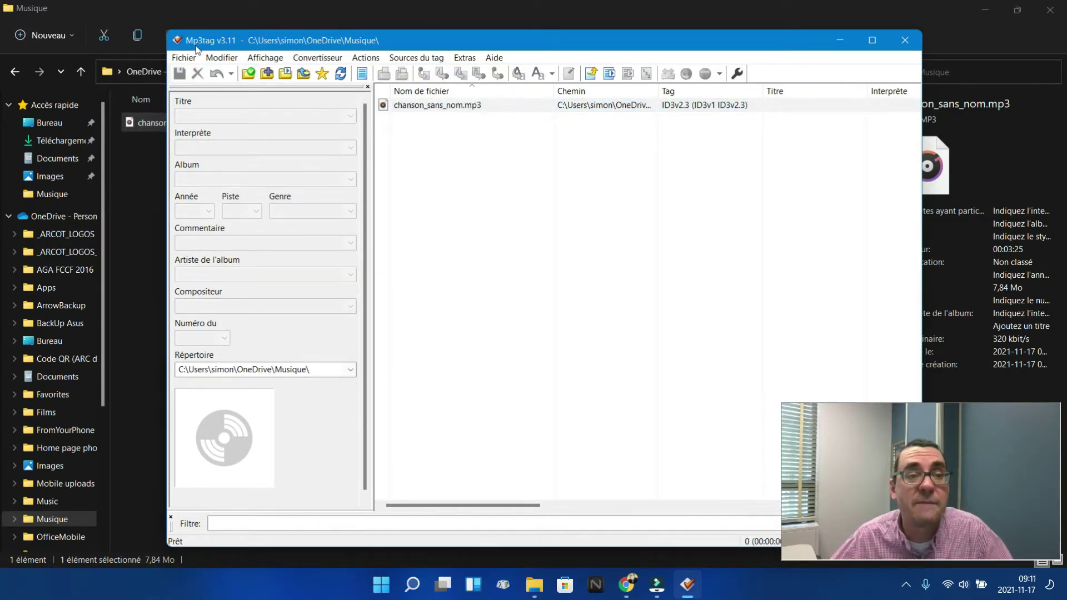
click(385, 109)
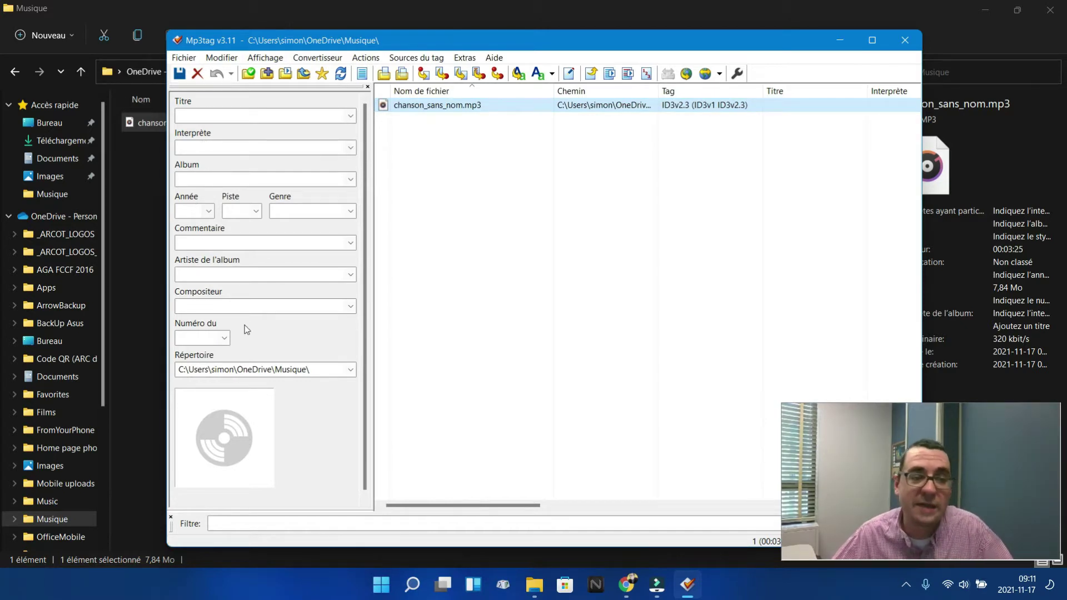
click(838, 40)
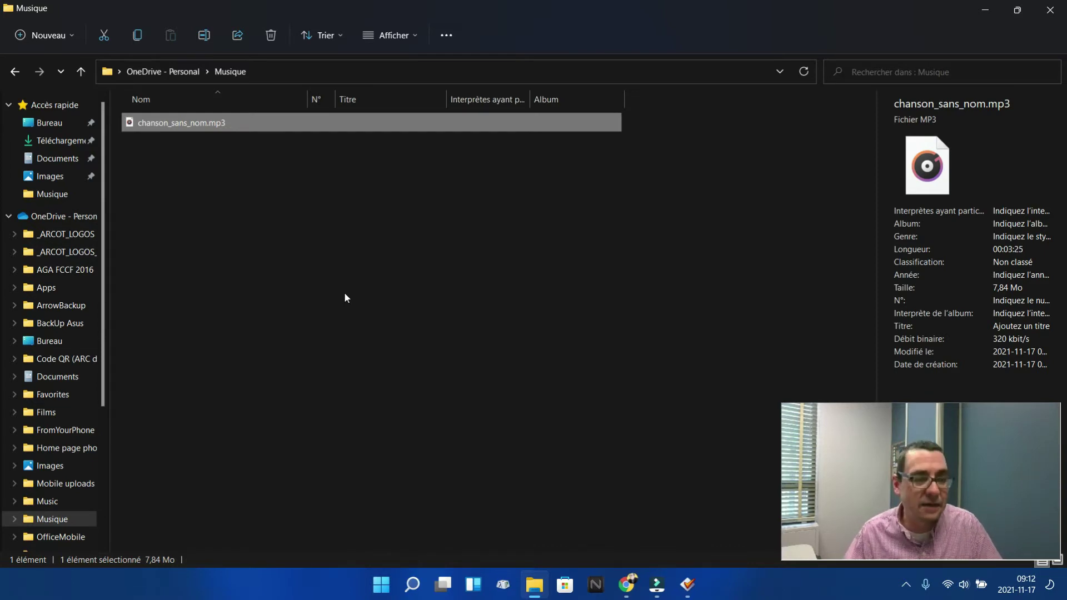
- Launch MusicBrainz Picard and load chanson_sans_nom.mp3 from the Musique folder
click(381, 584)
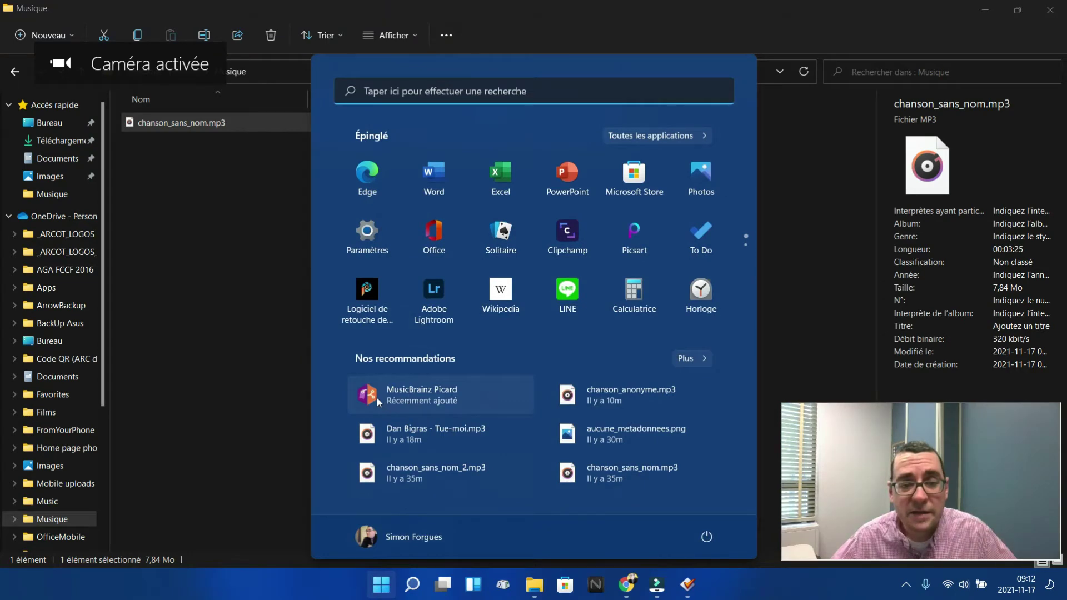
click(377, 398)
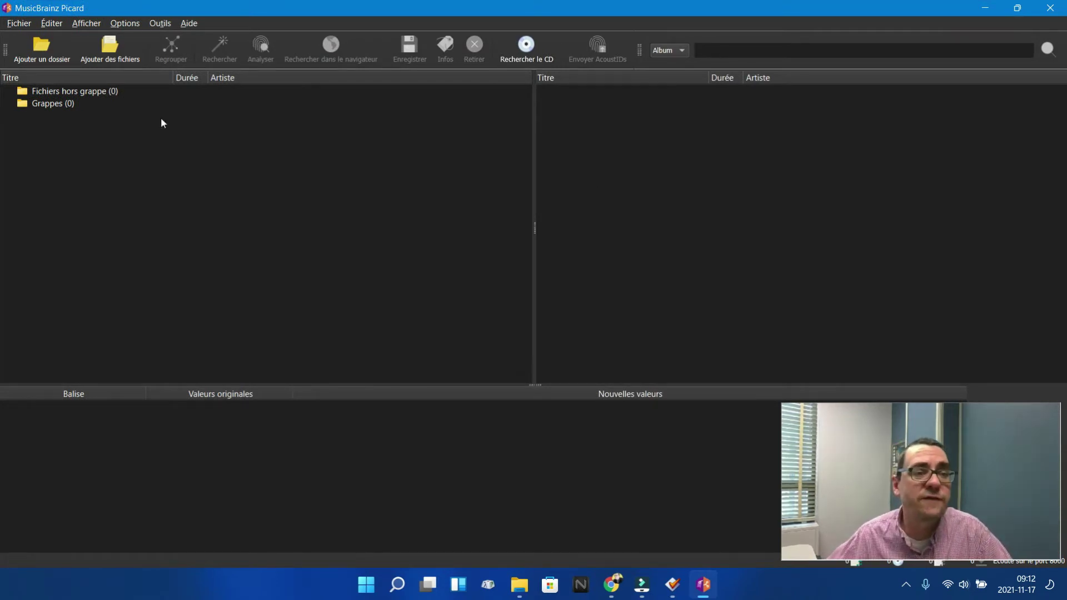
click(104, 57)
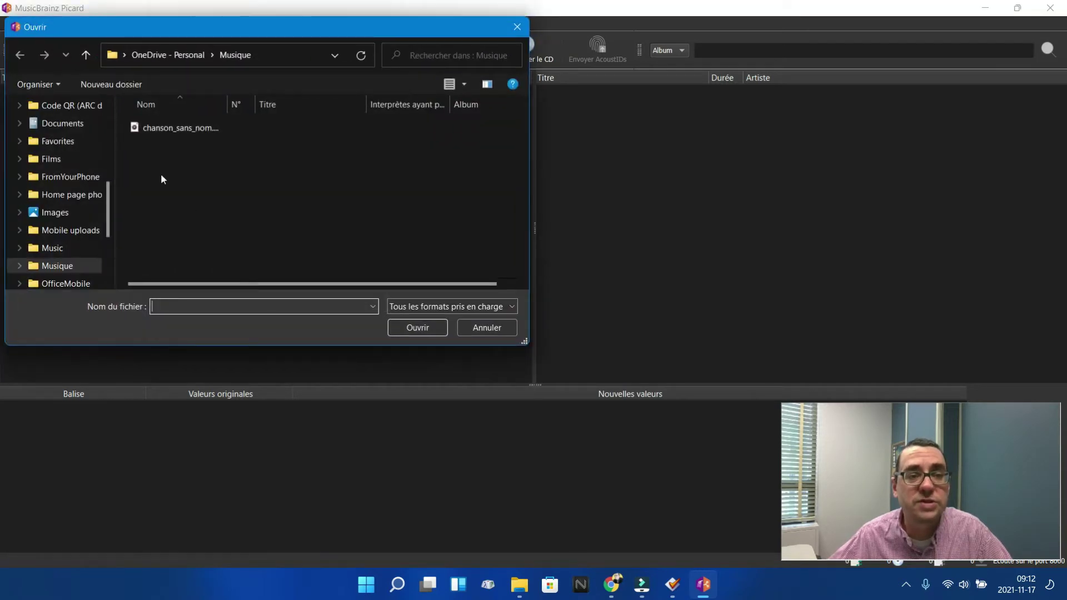
click(180, 128)
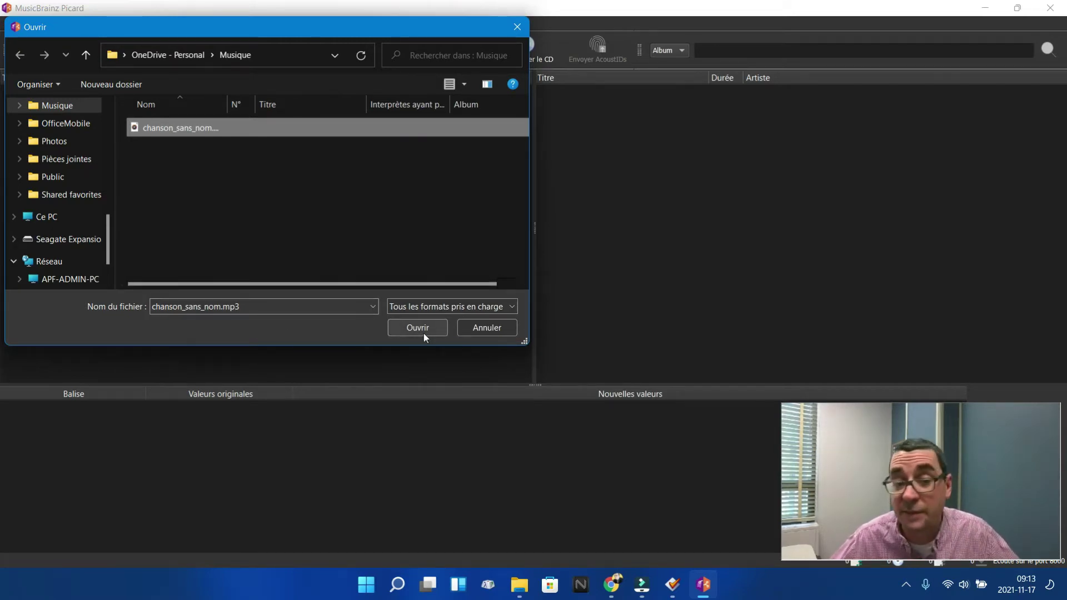
click(424, 330)
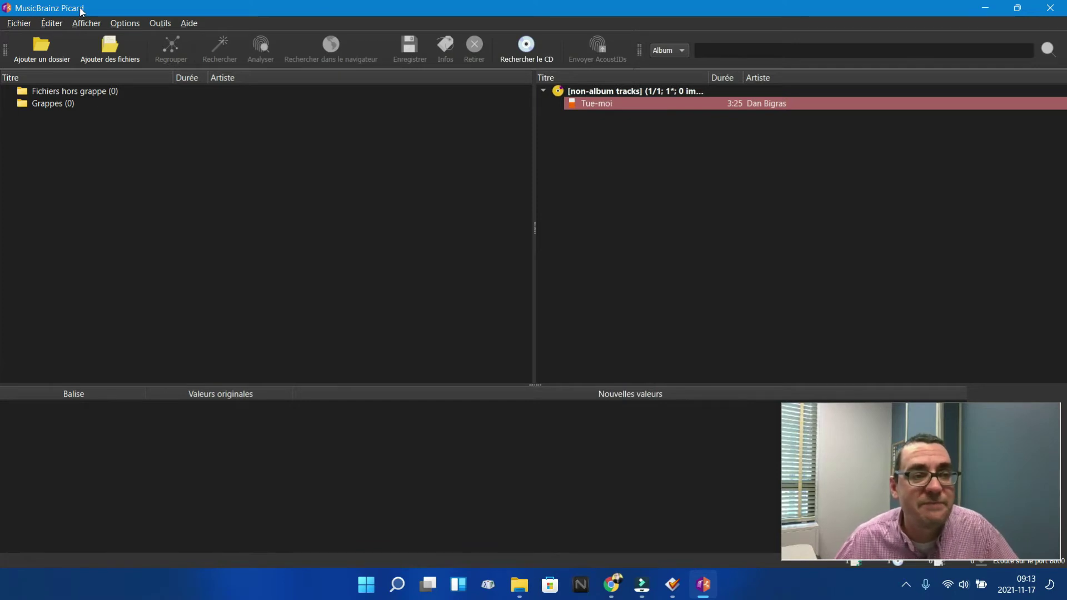
- Review the original and new tag values of the matched track Tue-moi and save the new tags to the file
click(573, 104)
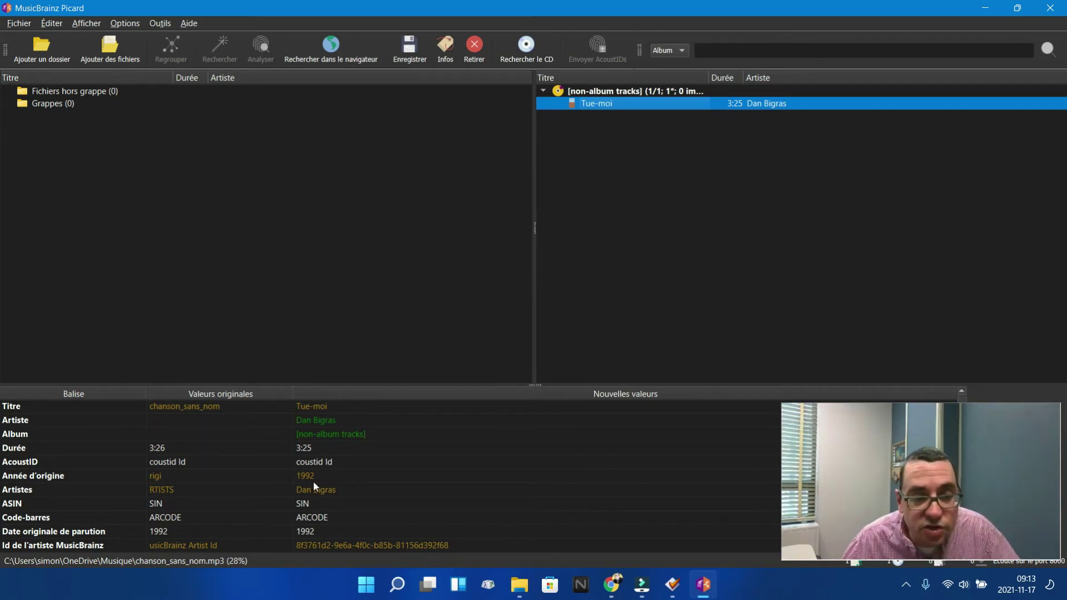
scroll(323, 485, down, 1)
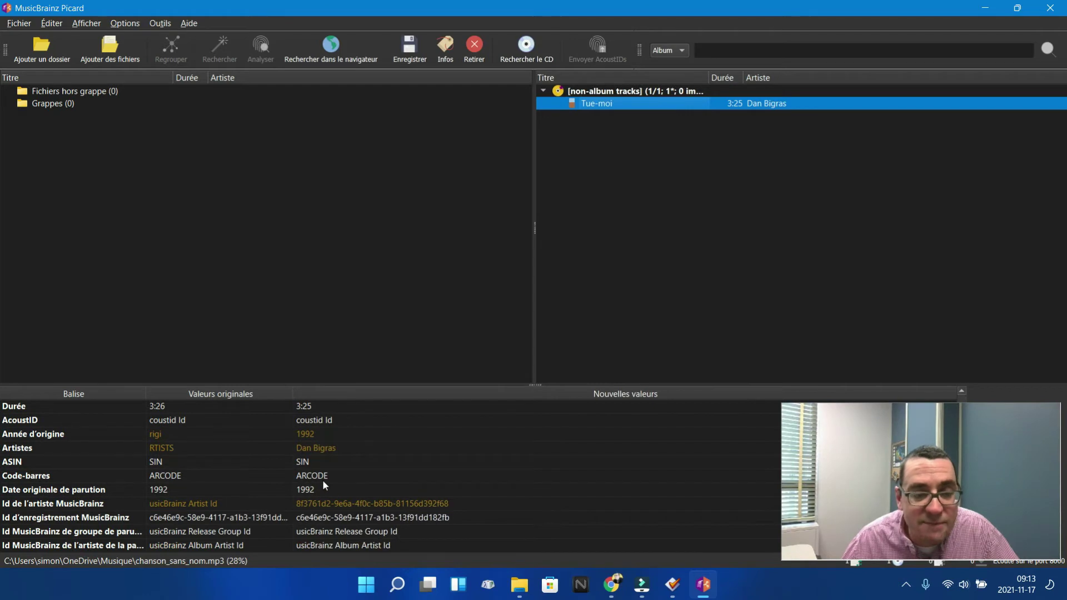
scroll(324, 485, down, 1)
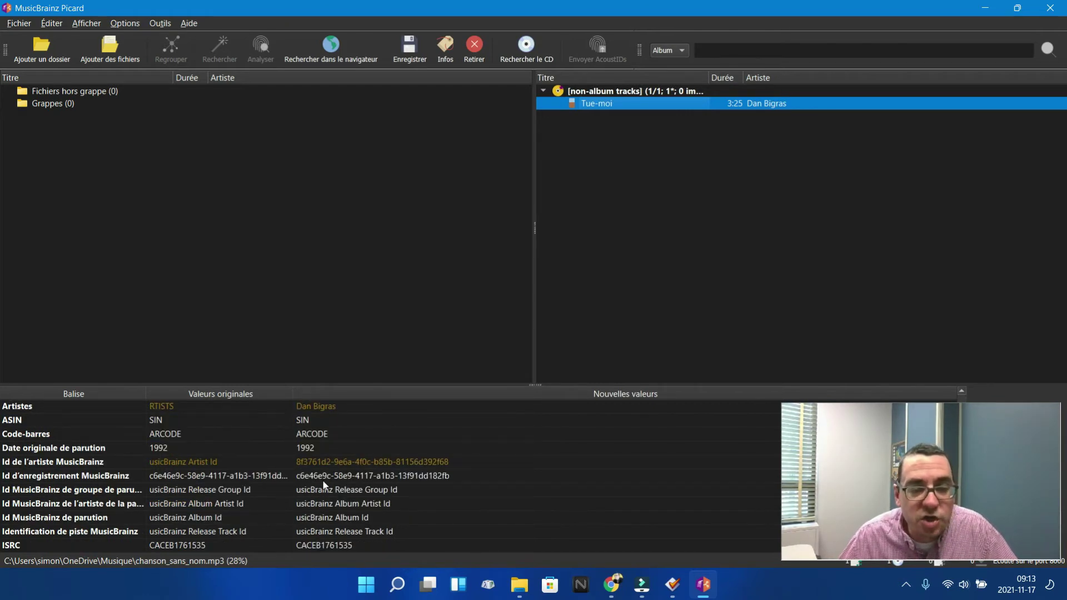
scroll(324, 485, down, 2)
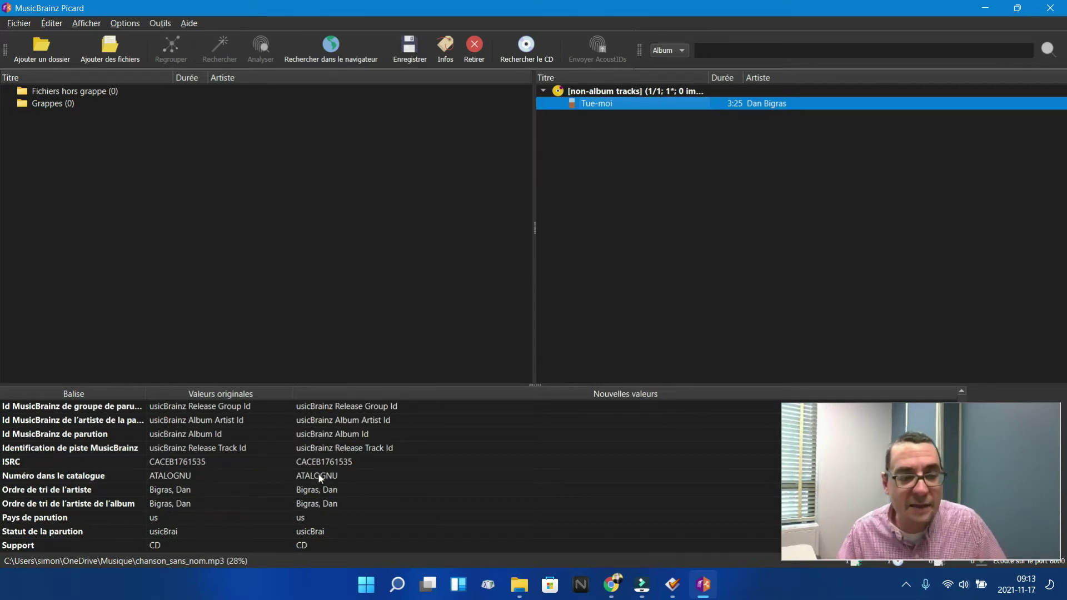
scroll(318, 472, up, 5)
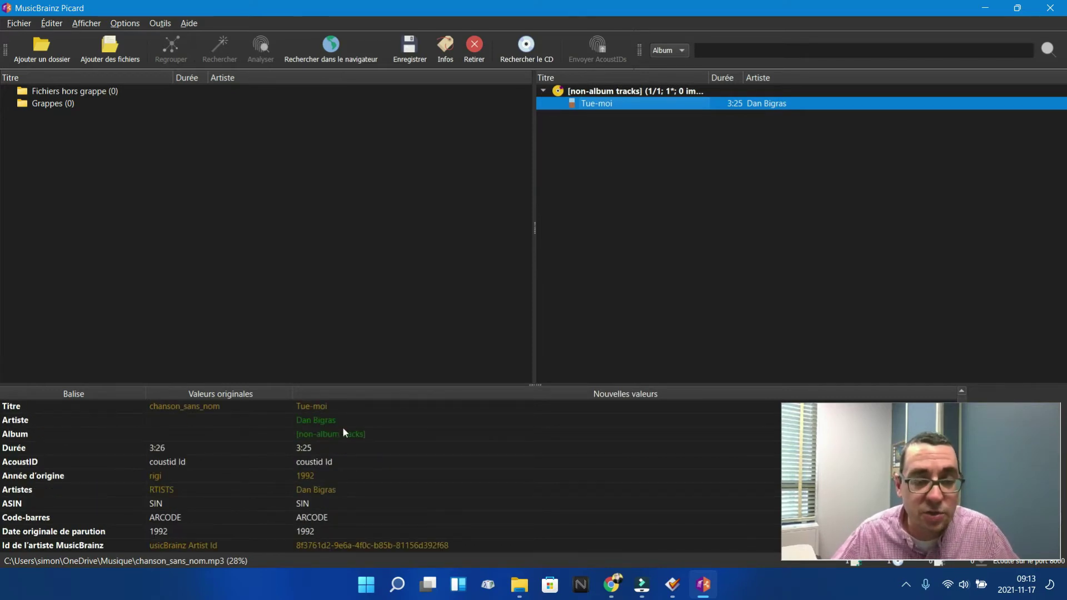
scroll(355, 423, down, 5)
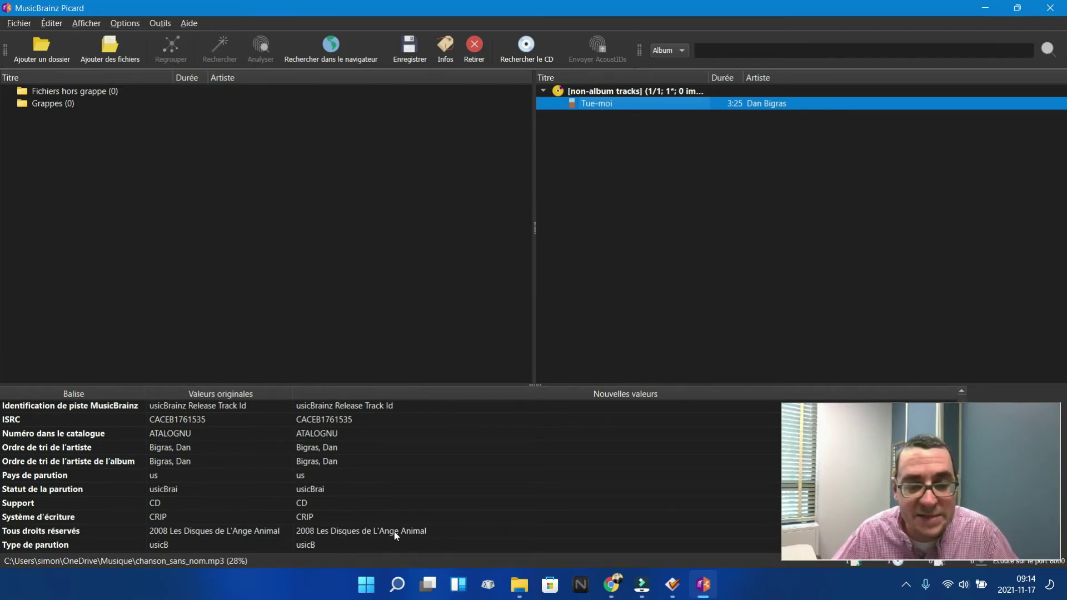
click(407, 55)
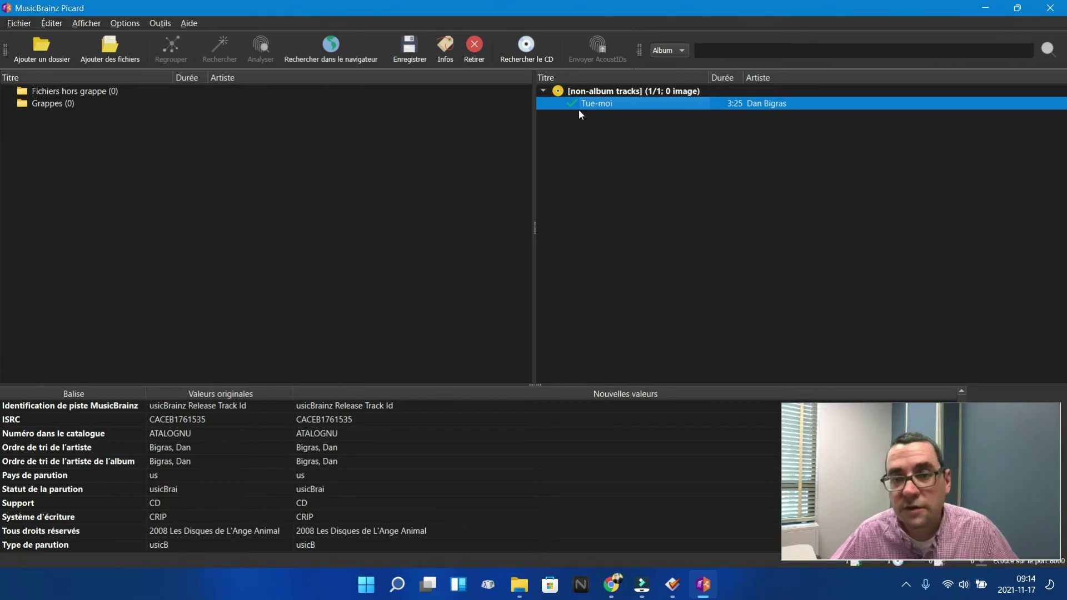
click(635, 150)
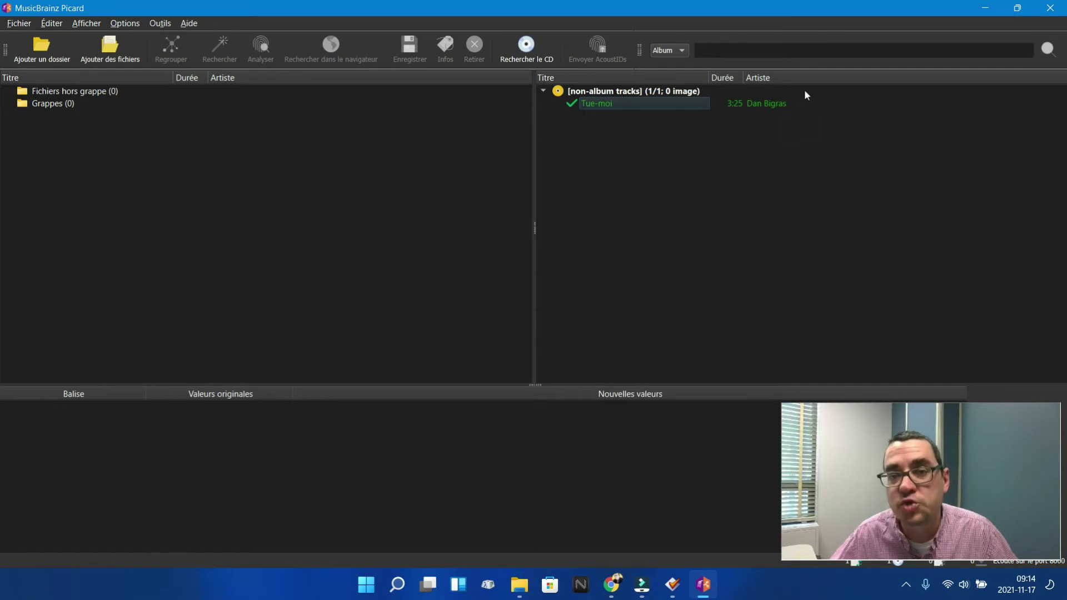
- Switch to the Musique folder in File Explorer to check the song's tags, and close Mp3tag
click(519, 584)
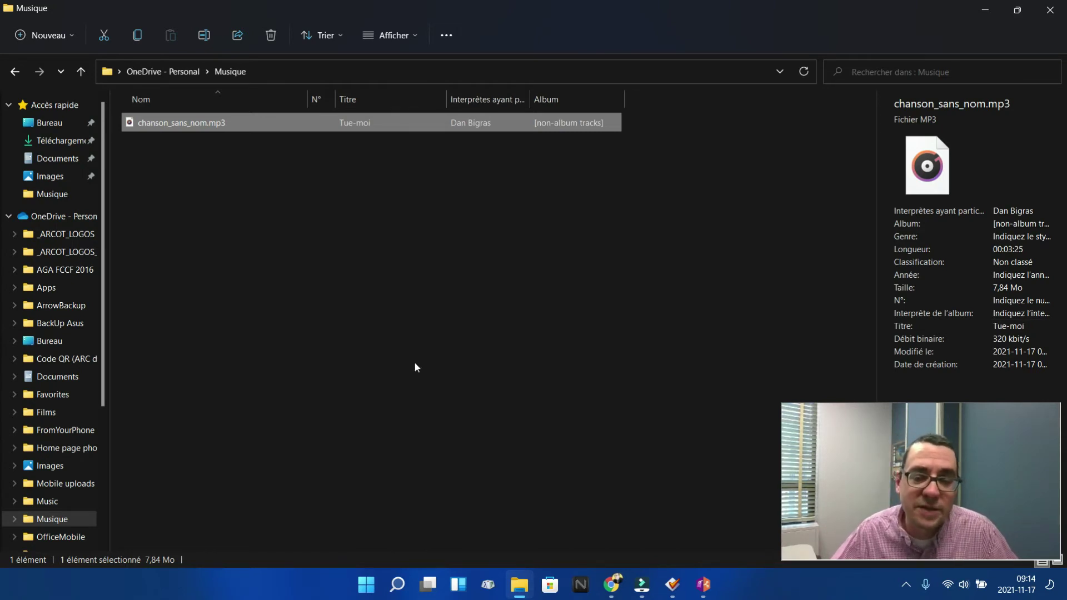
mouse_move(674, 593)
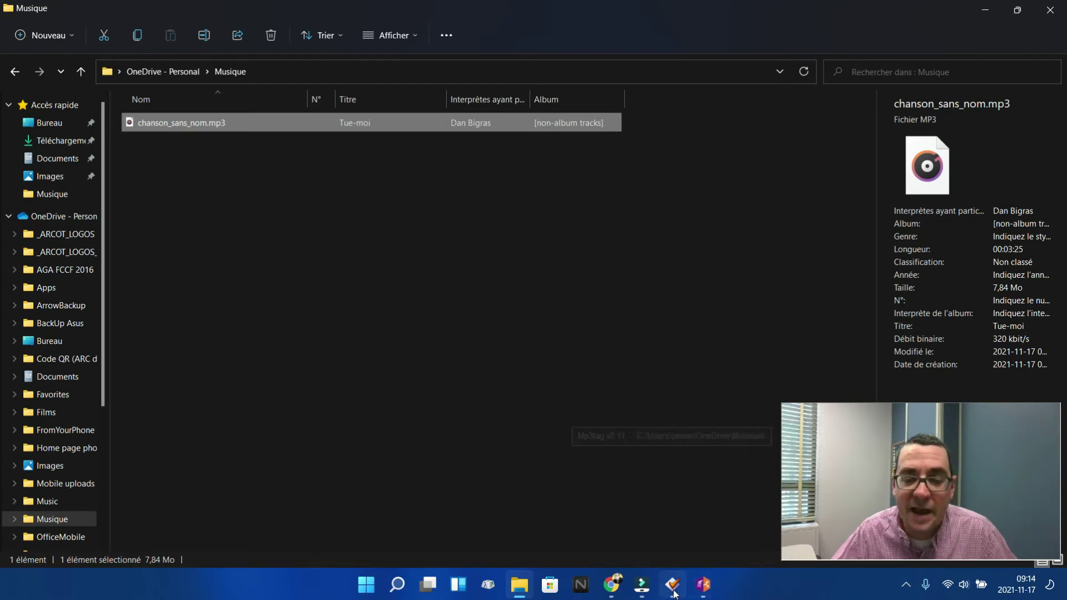
click(674, 593)
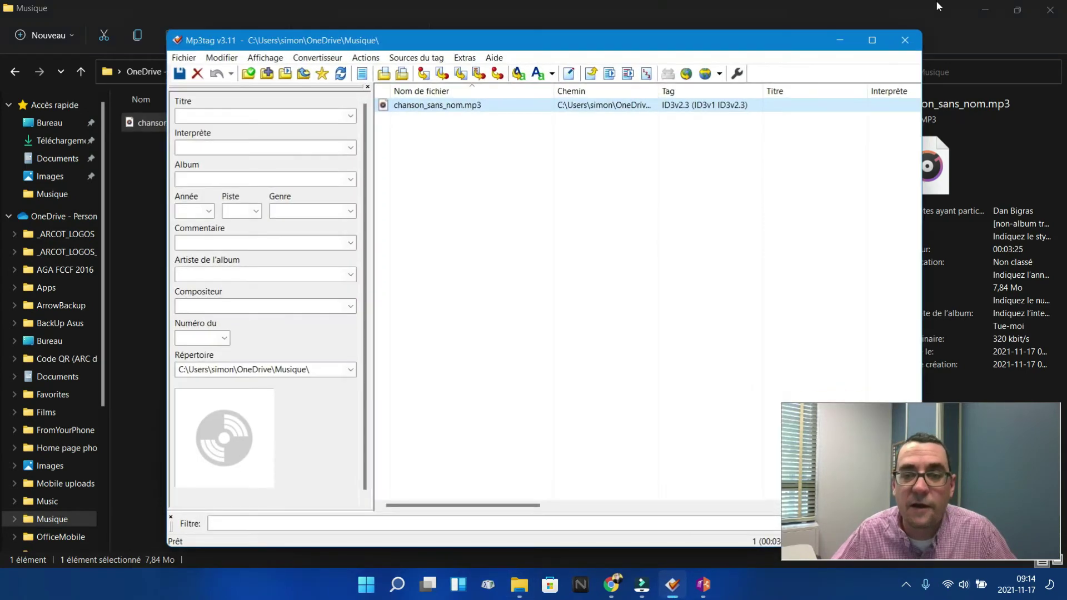
click(907, 36)
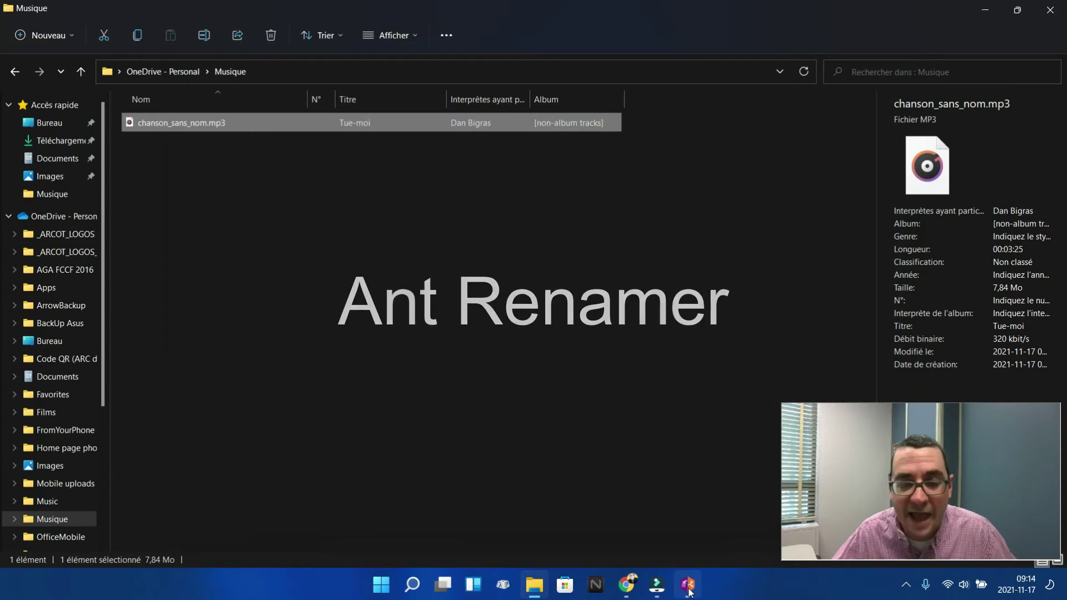
- Launch Ant Renamer and add chanson_sans_nom.mp3 to its file list, keeping the default drop options
click(381, 586)
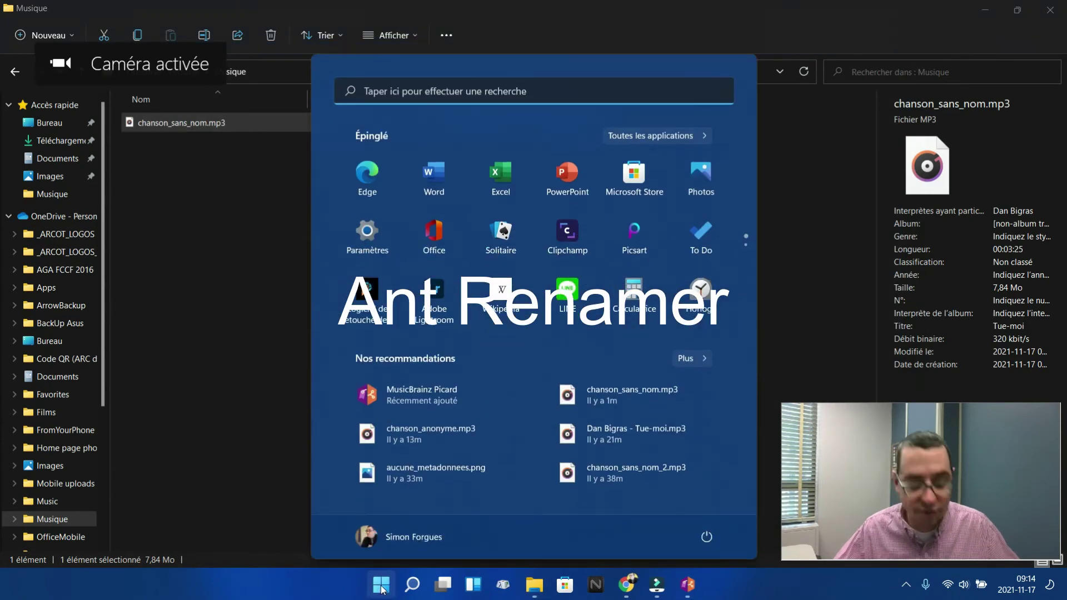
text(ant)
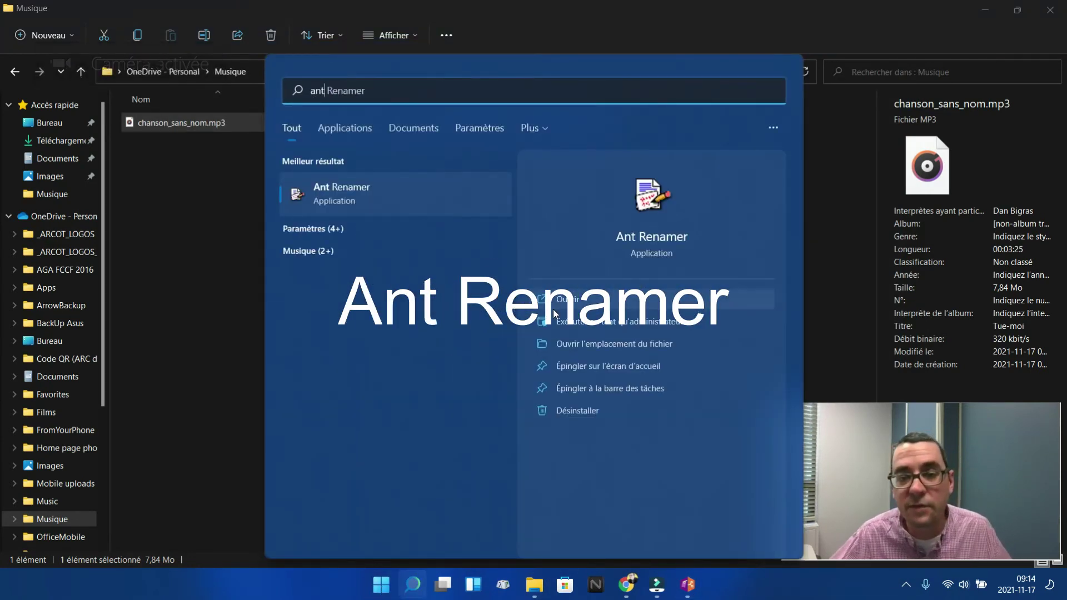
click(564, 303)
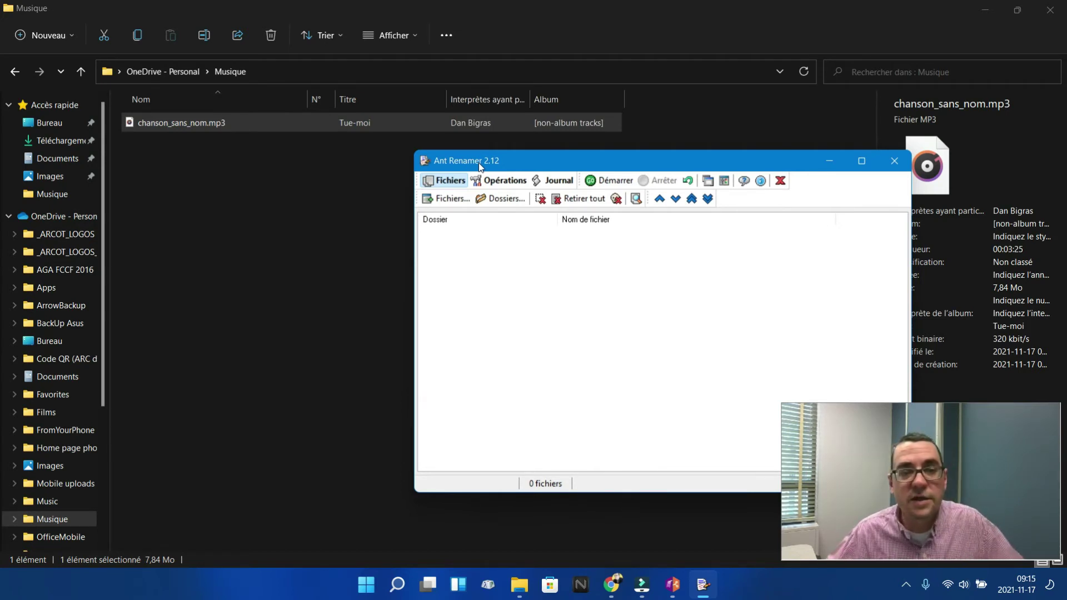
click(132, 125)
drag(131, 126, 507, 288)
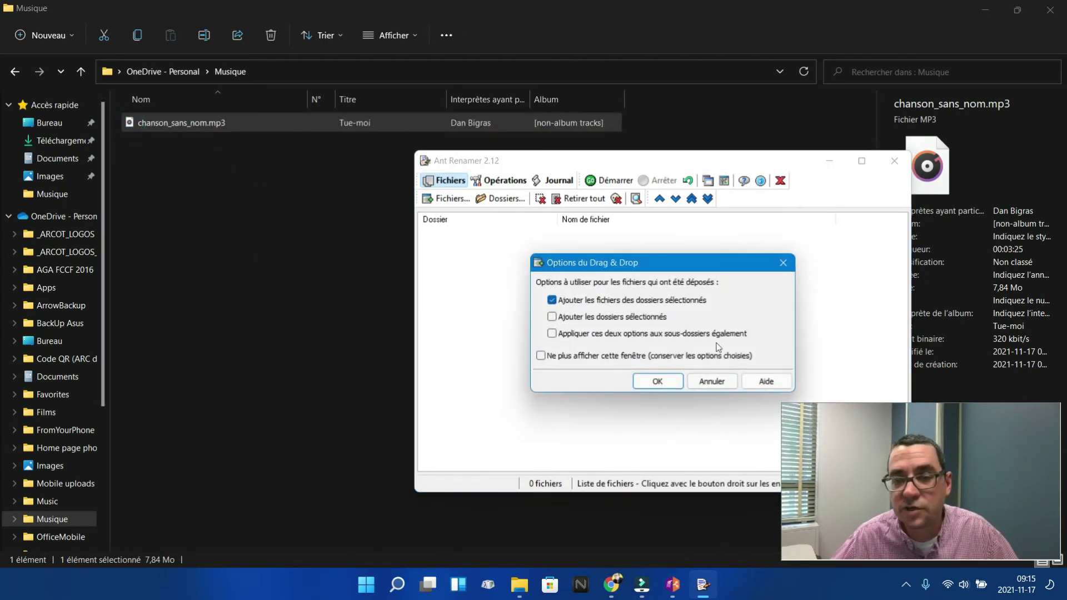
click(657, 381)
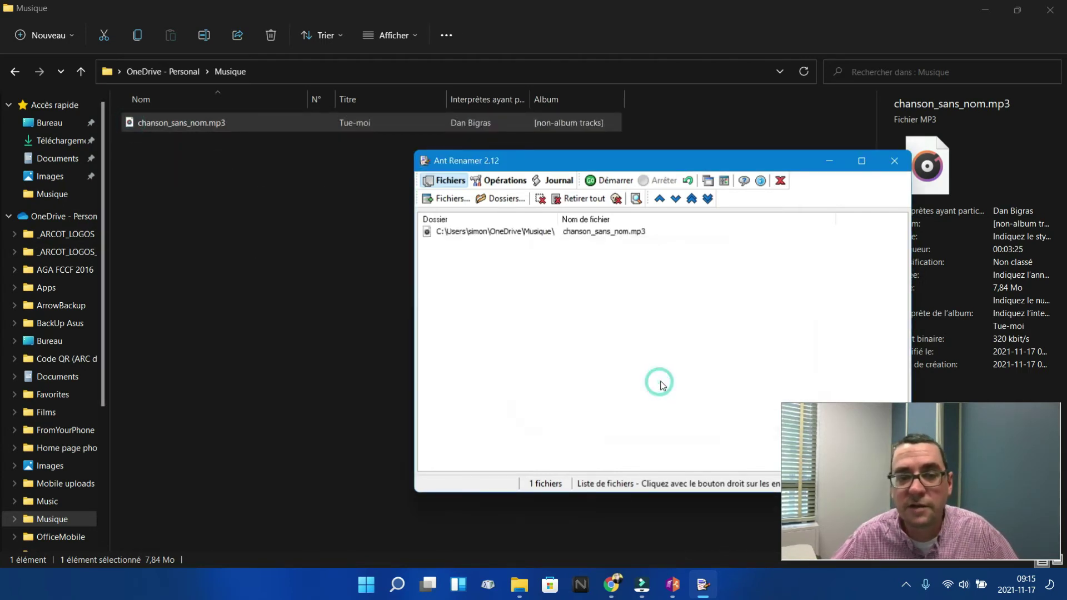
- Rename chanson_sans_nom.mp3 from its mp3 tag info using the mask %author% - %title%%ext%, and check the file in the Musique folder
click(427, 234)
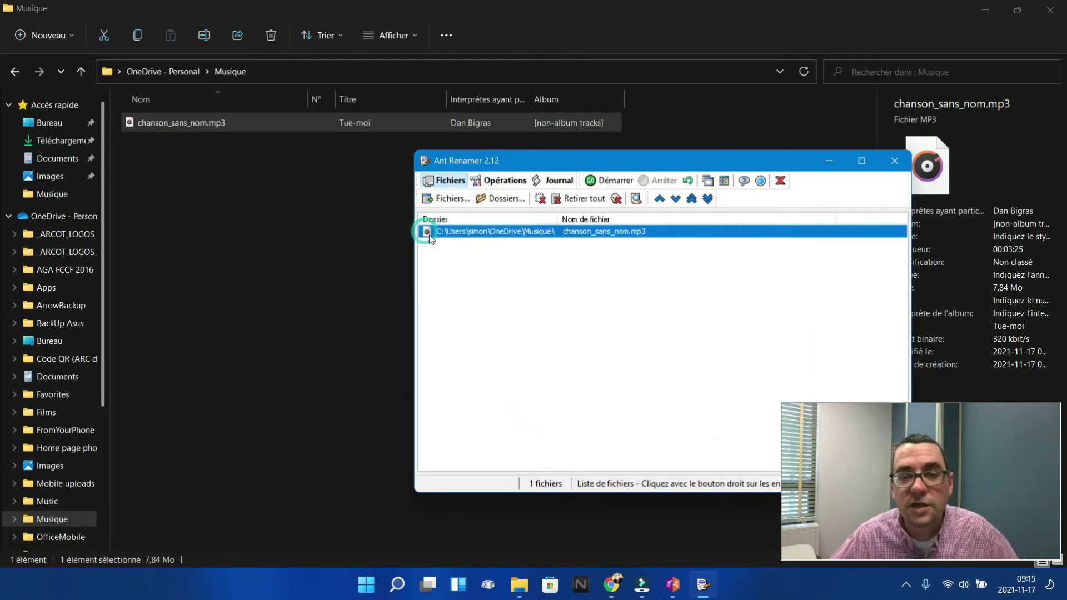
click(497, 184)
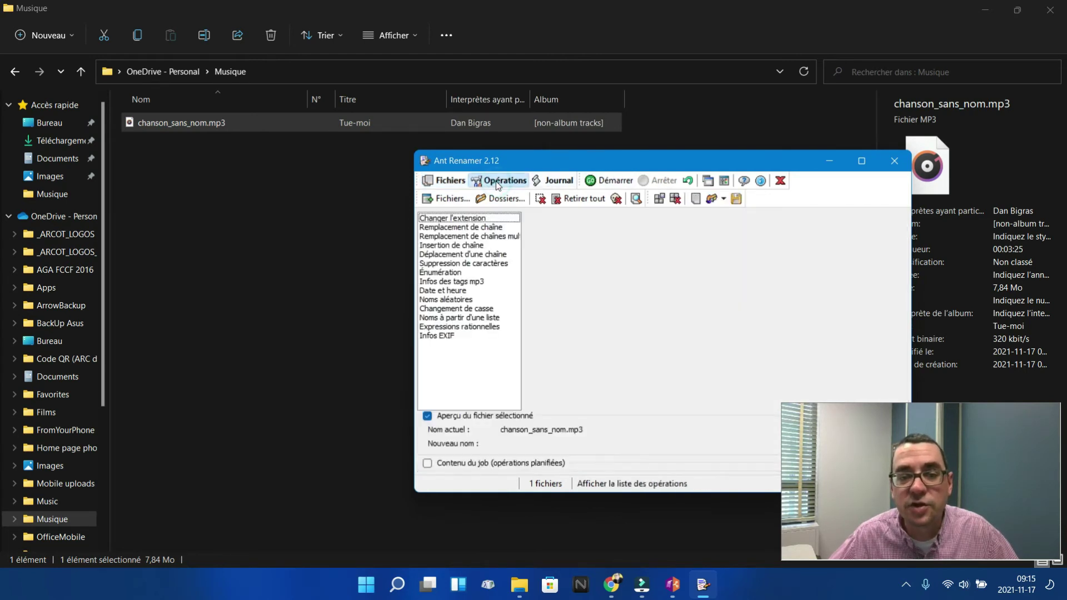
click(432, 283)
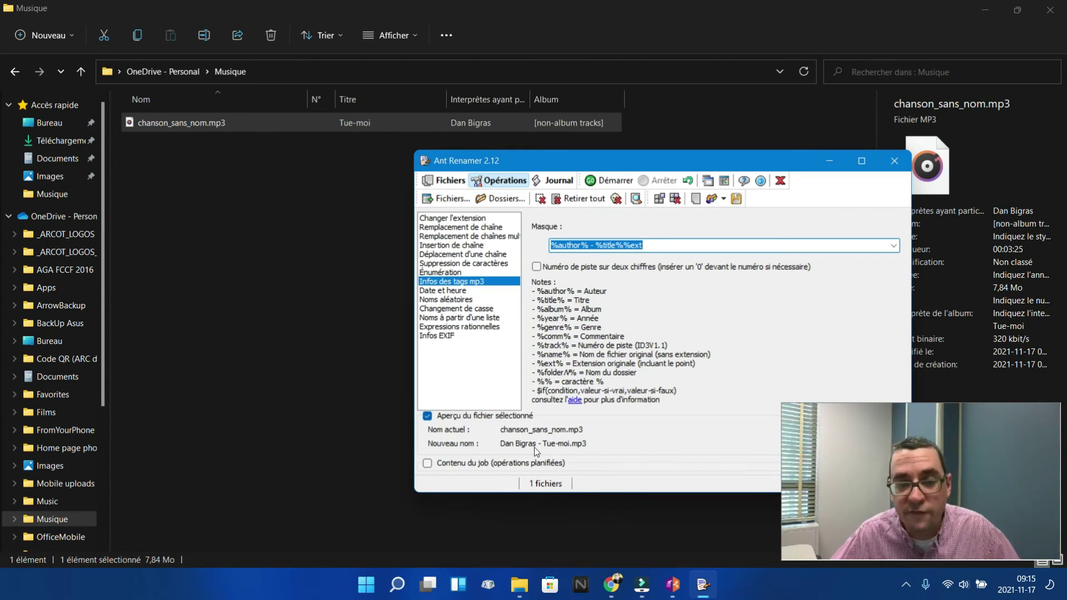
click(597, 188)
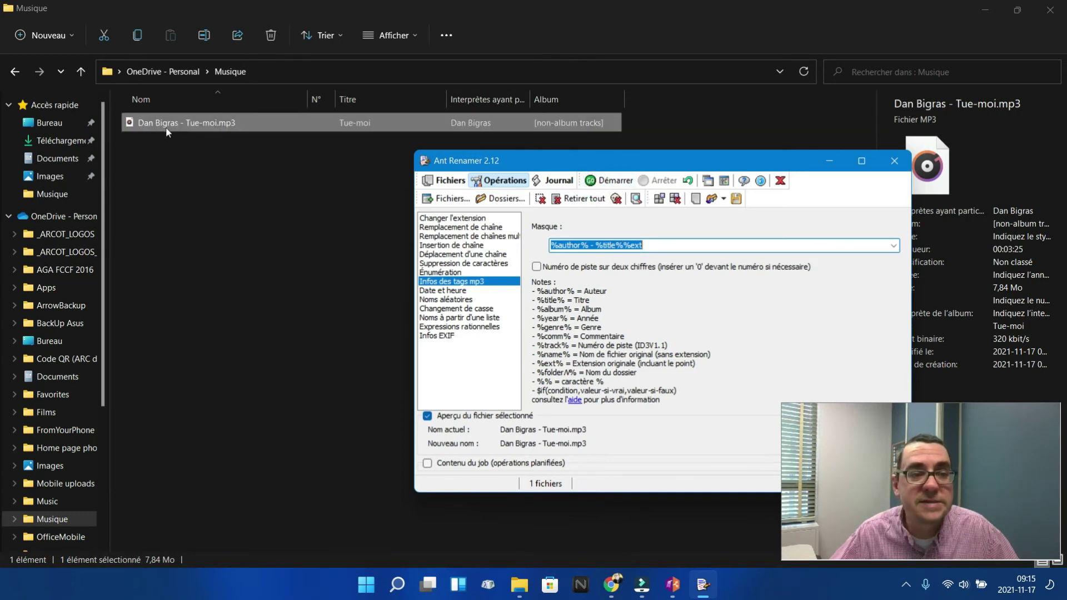
click(149, 125)
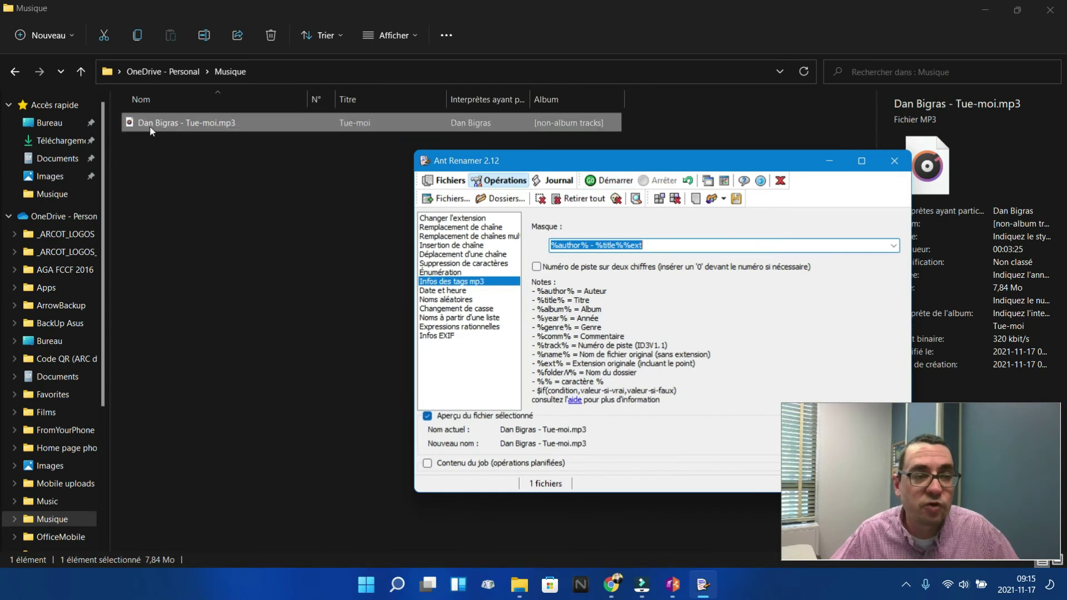